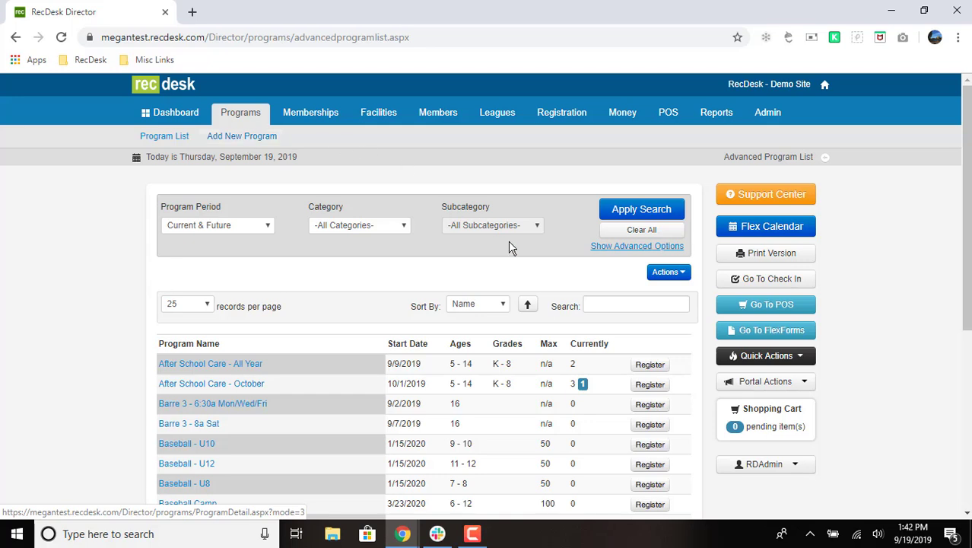
Add a new program and name it Yoga for Relaxation.
click(684, 274)
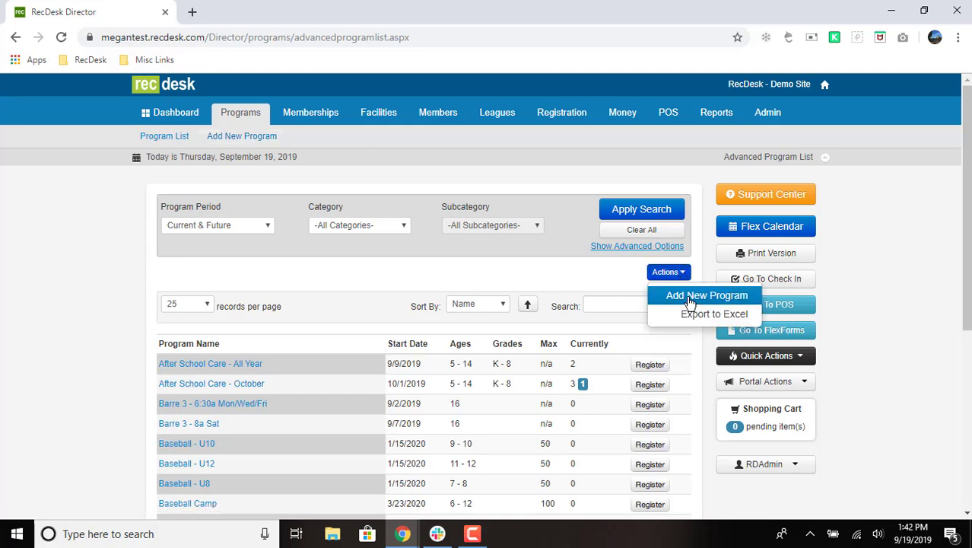
click(693, 297)
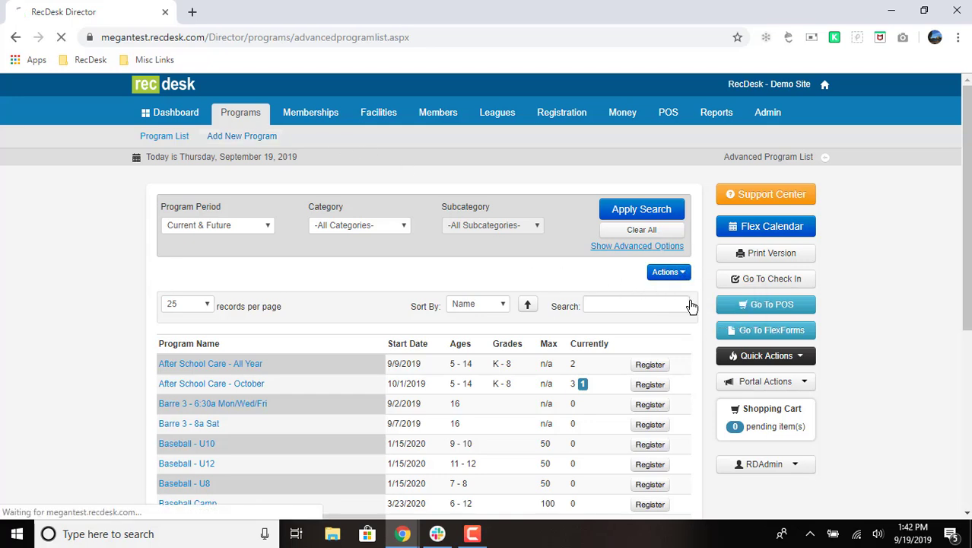
scroll(597, 343, down, 2)
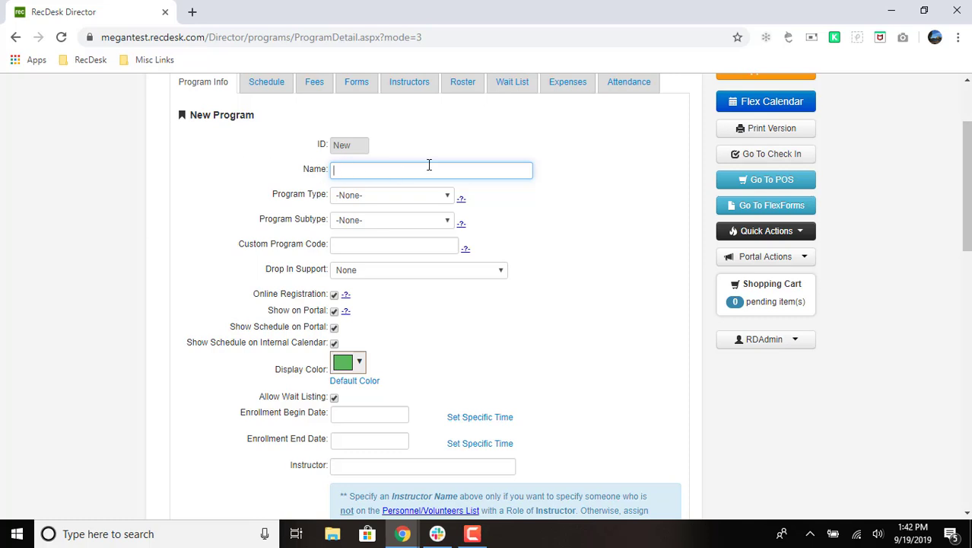
text(Yoa)
text(a for Relaa)
key(BackSpace)
text(xation)
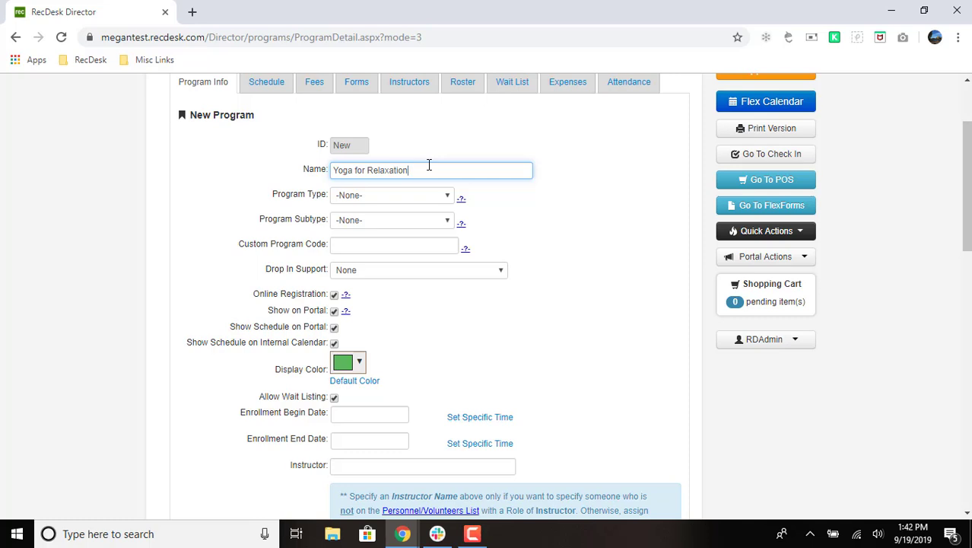
Set the program type to Fitness and the program subtype to Yoga.
click(362, 196)
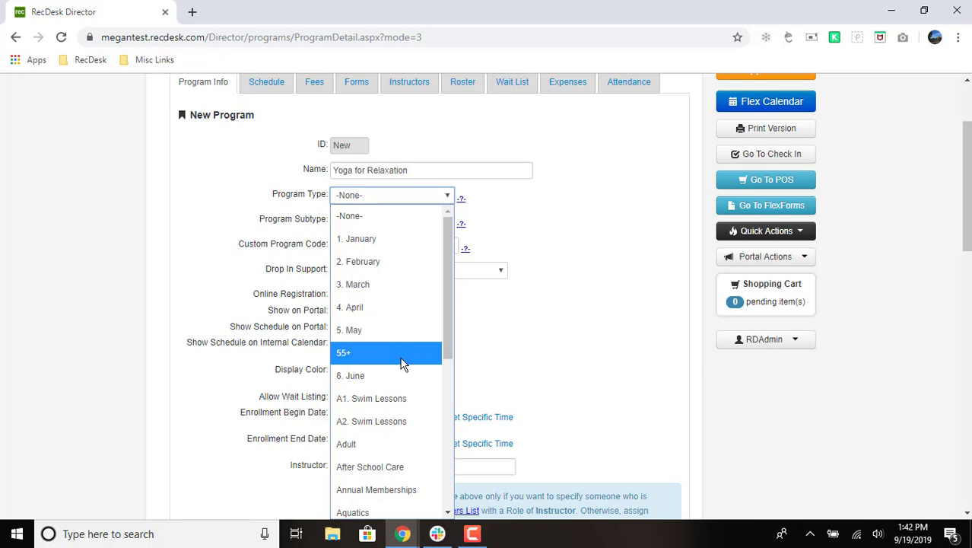
scroll(404, 363, down, 3)
scroll(402, 363, down, 3)
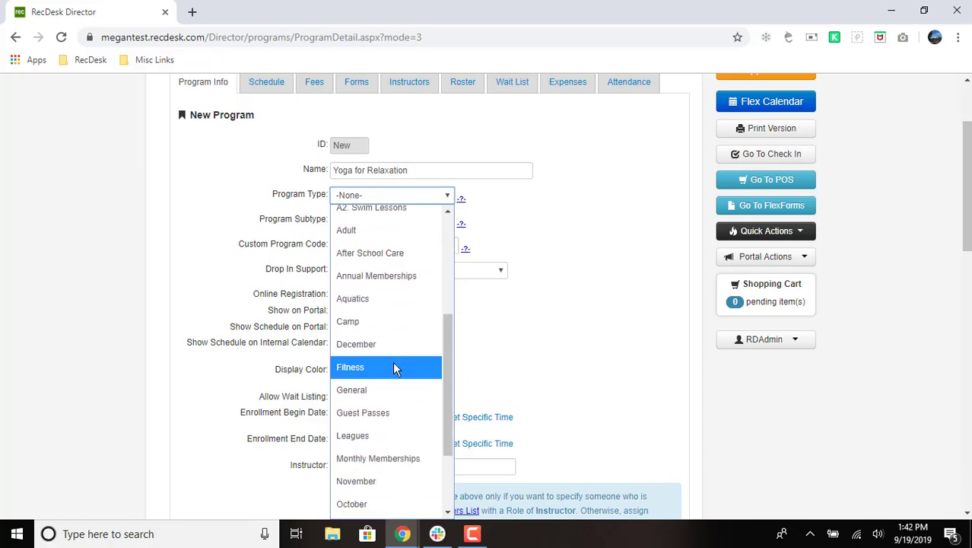
click(391, 366)
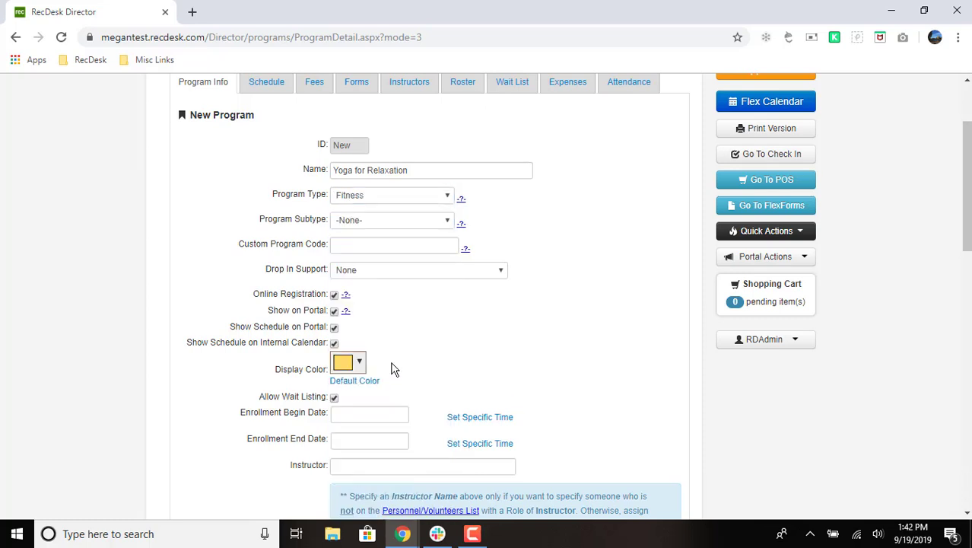
click(358, 223)
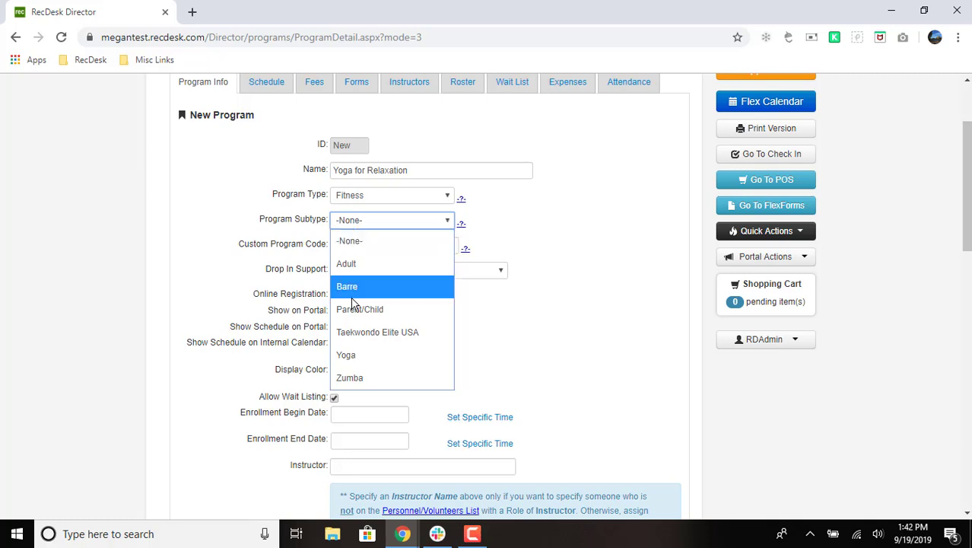
click(351, 355)
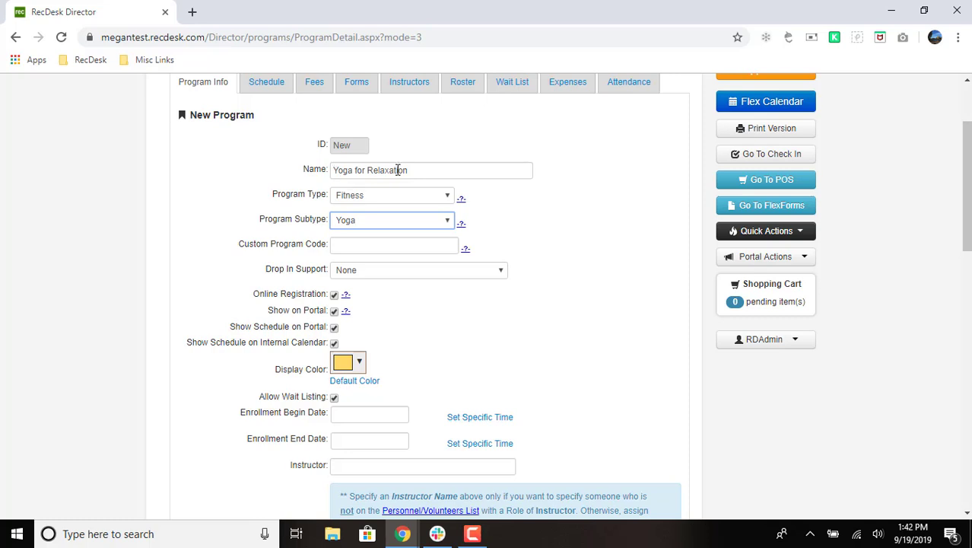
Enter Fall 2019 as the custom program code and choose None for Drop In Support.
click(358, 246)
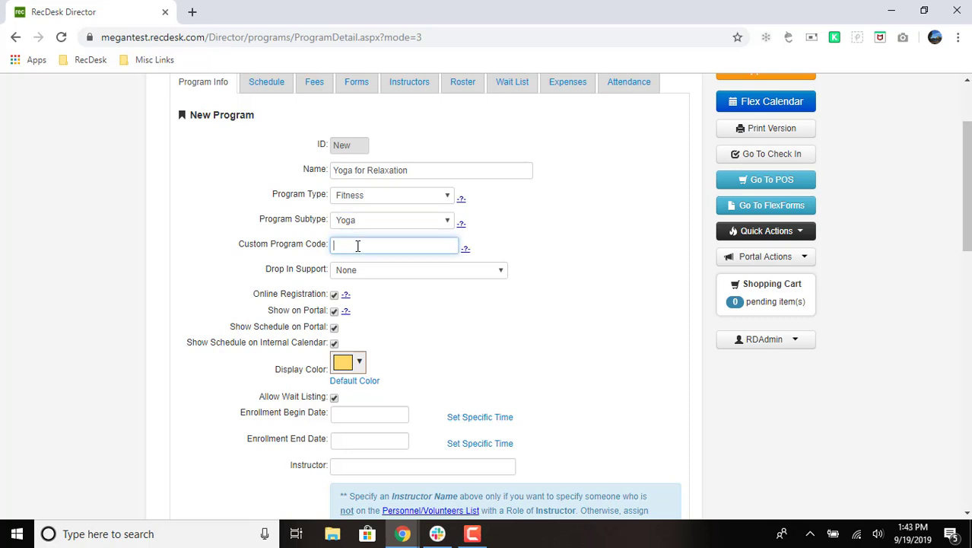
text(Fall 2019)
scroll(267, 287, down, 1)
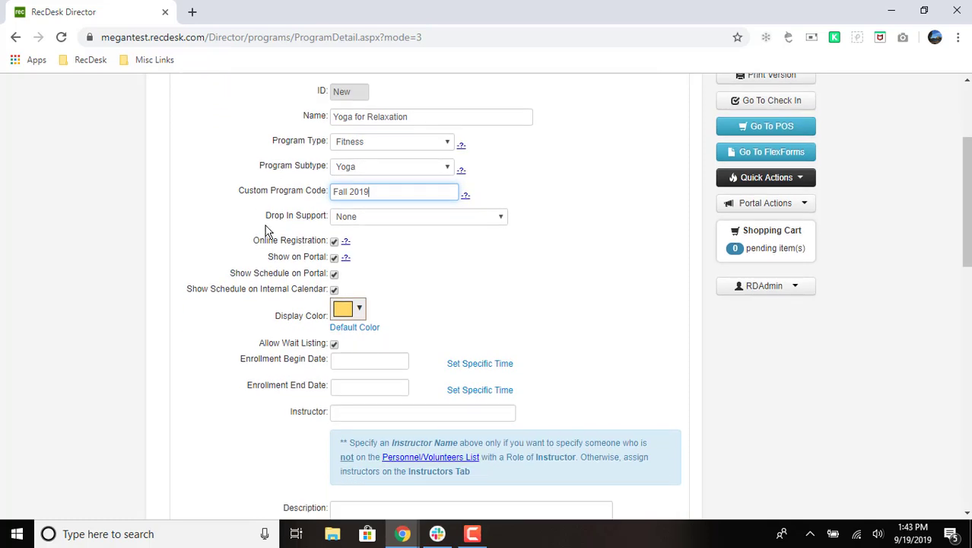
click(484, 220)
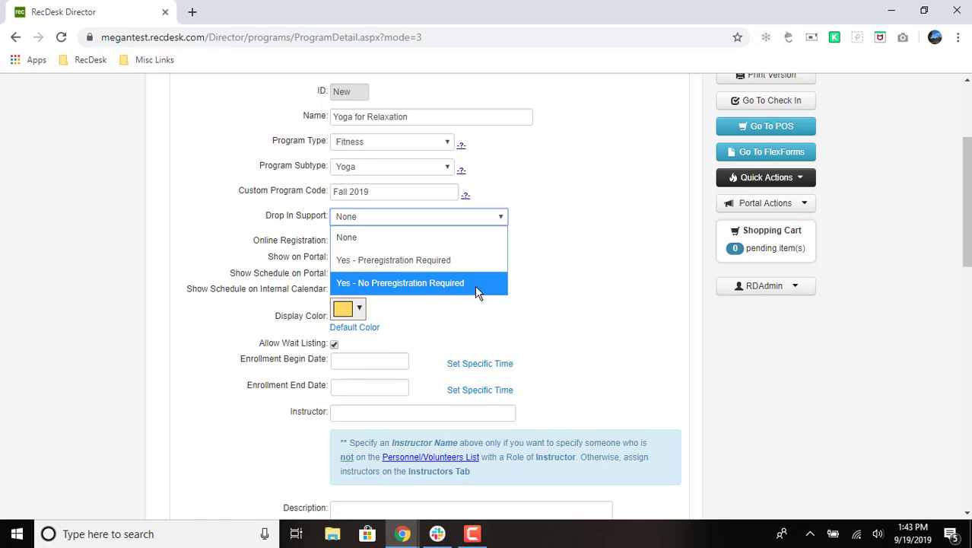
click(366, 236)
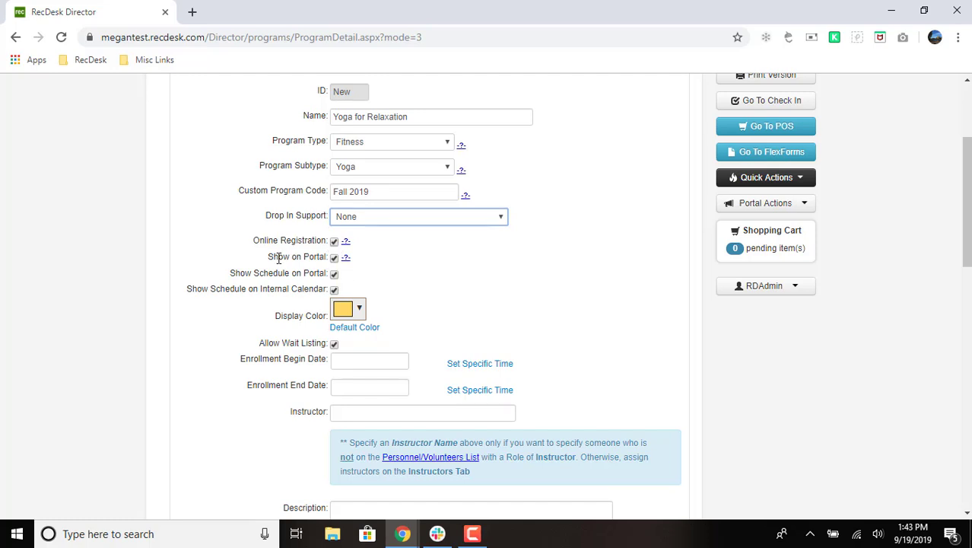
Change the program's display color to the blue #3d85c6.
click(334, 275)
click(361, 309)
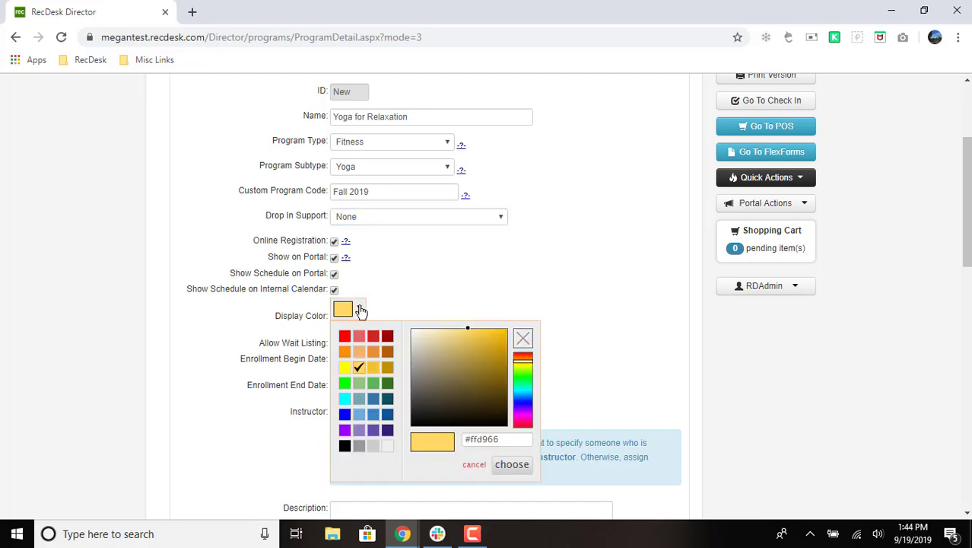
click(373, 416)
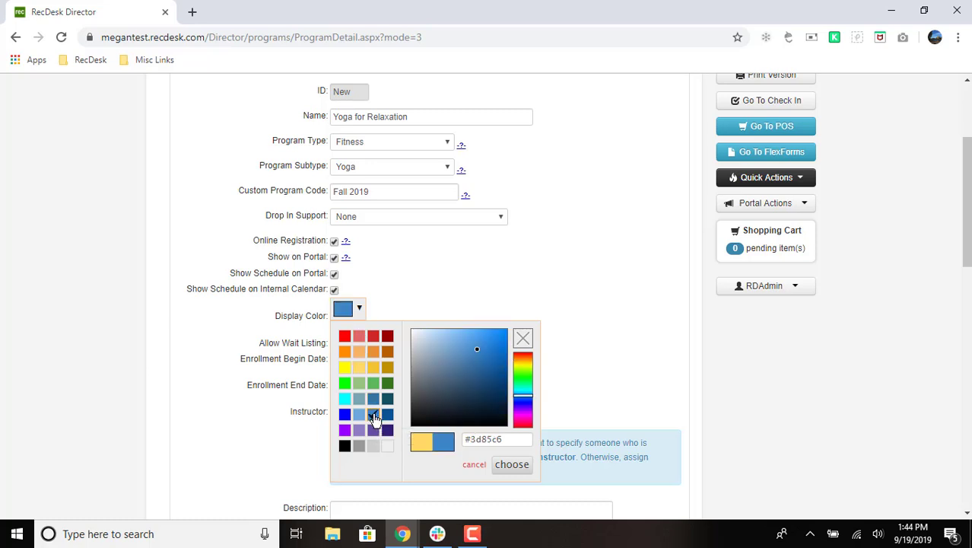
click(522, 467)
Give the Enrollment Begin Date a specific time of 8 AM.
scroll(535, 328, down, 1)
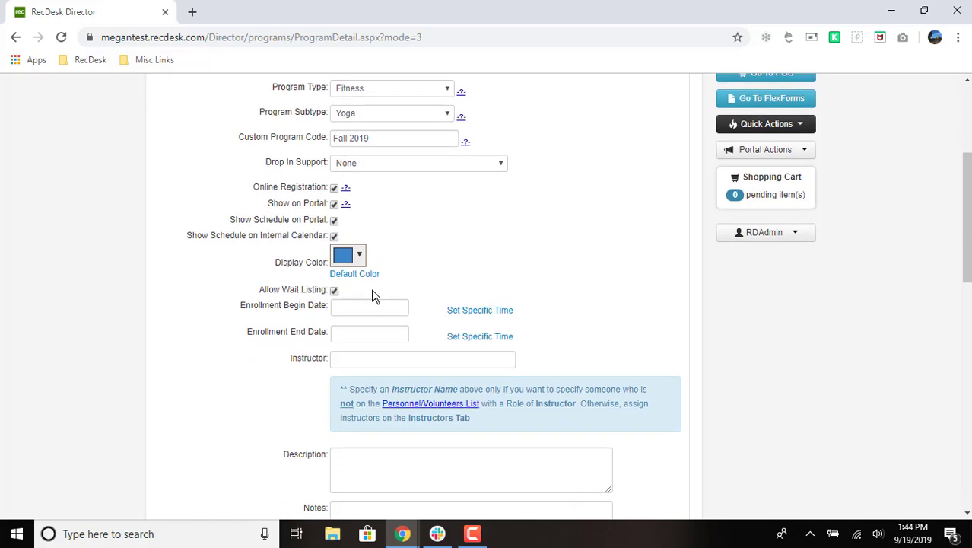
scroll(371, 289, down, 1)
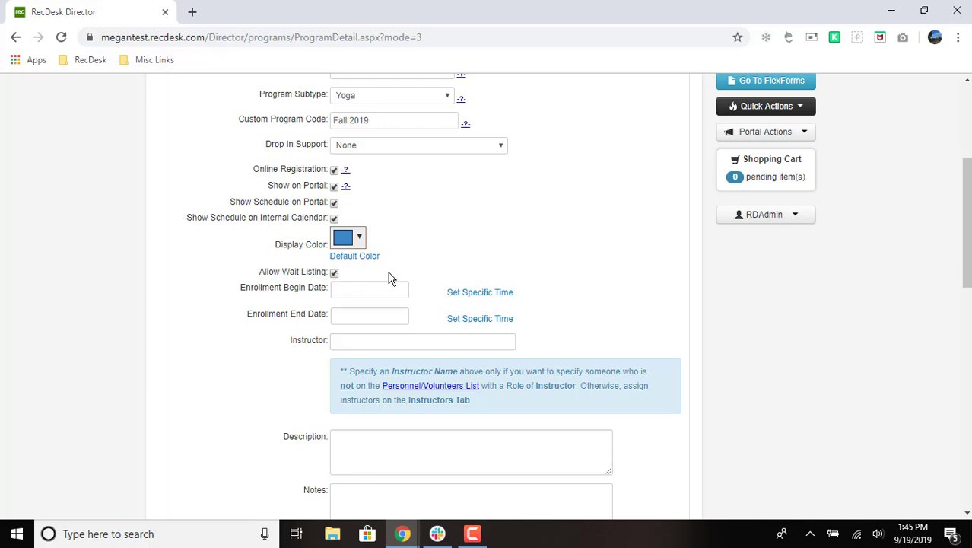
scroll(388, 274, down, 3)
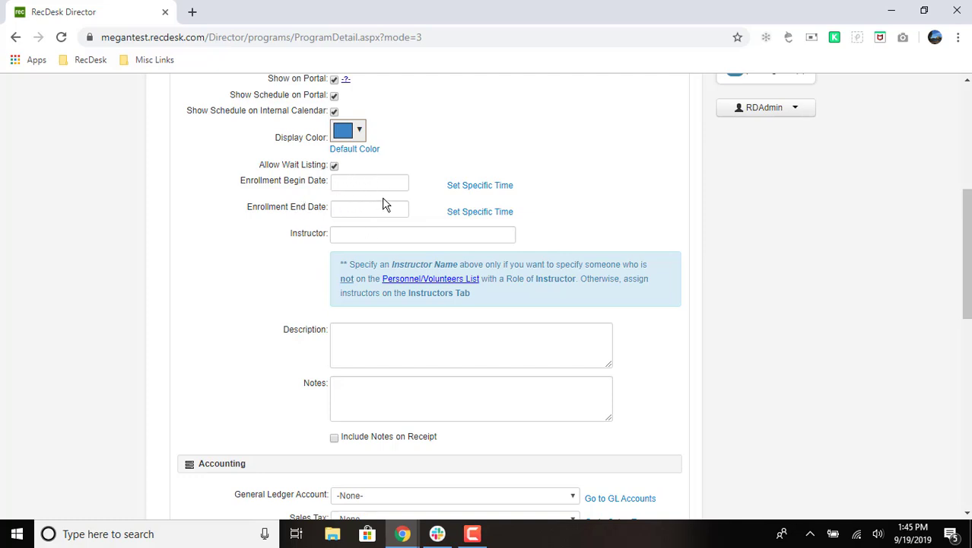
click(481, 187)
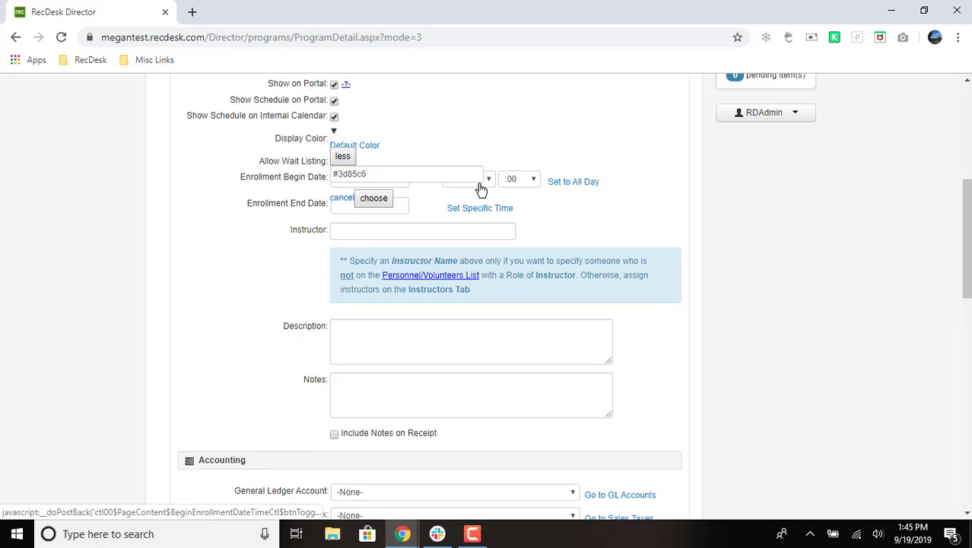
click(487, 187)
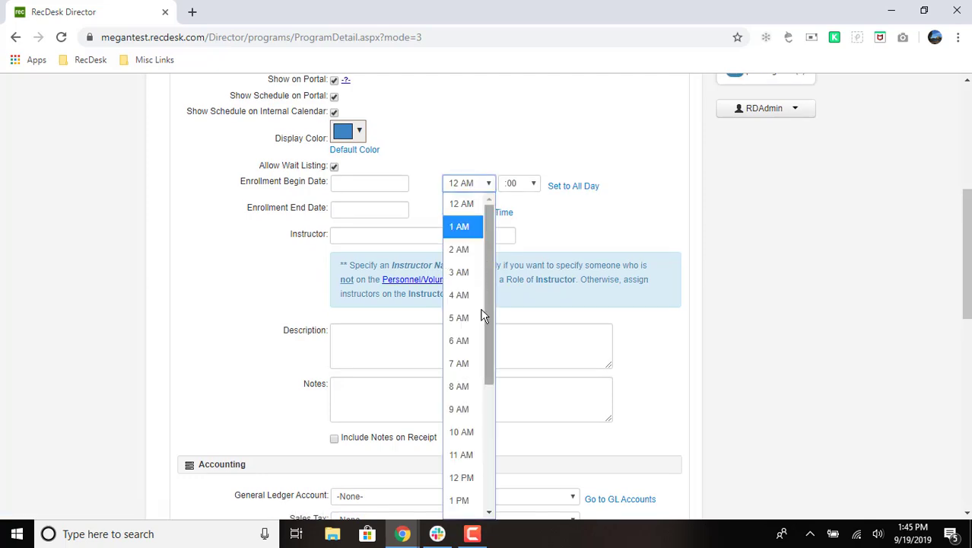
click(470, 386)
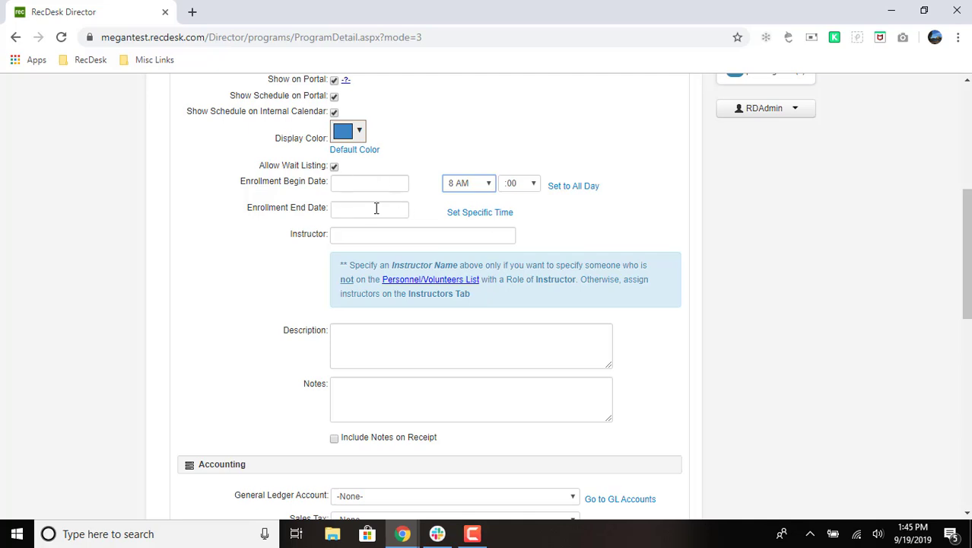
Switch the Include Notes on Receipt option on and back off.
scroll(376, 207, down, 1)
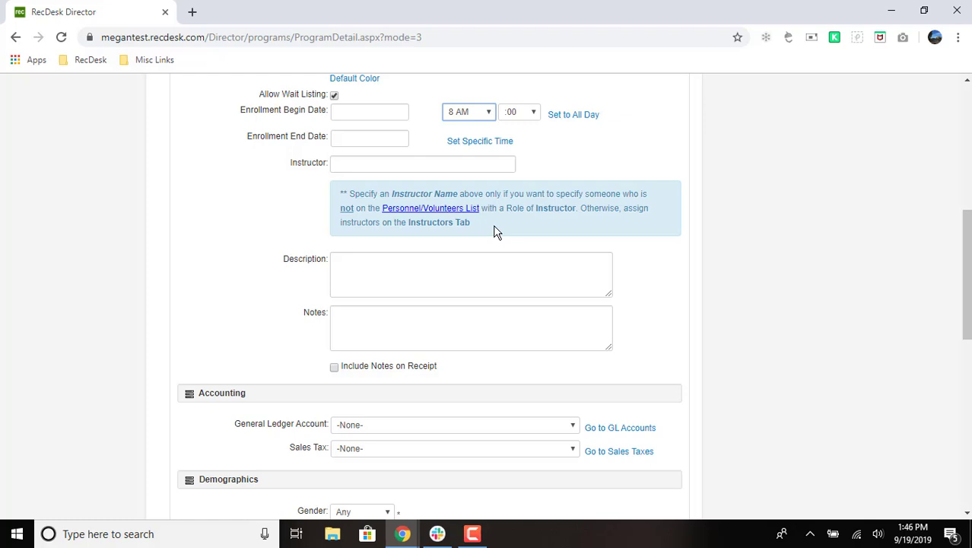
scroll(493, 232, down, 2)
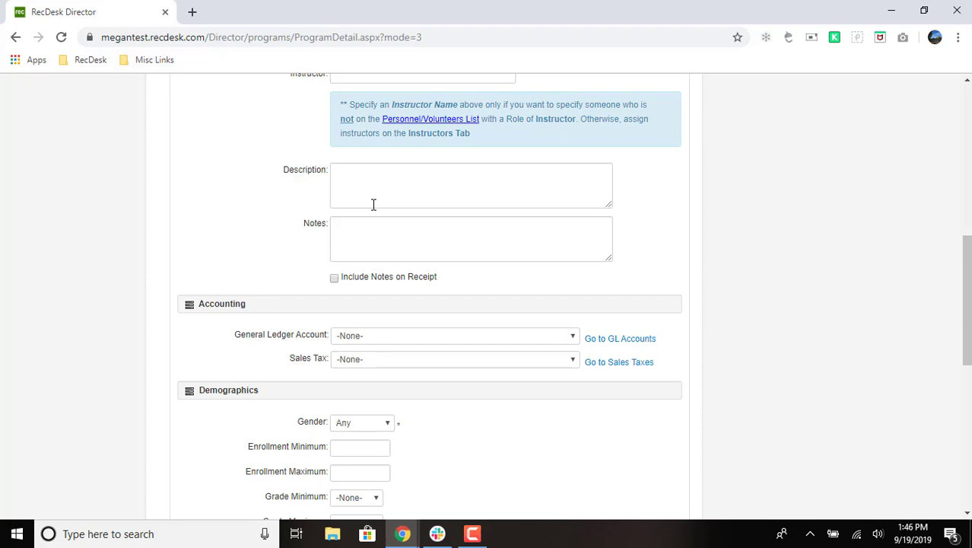
scroll(340, 227, down, 1)
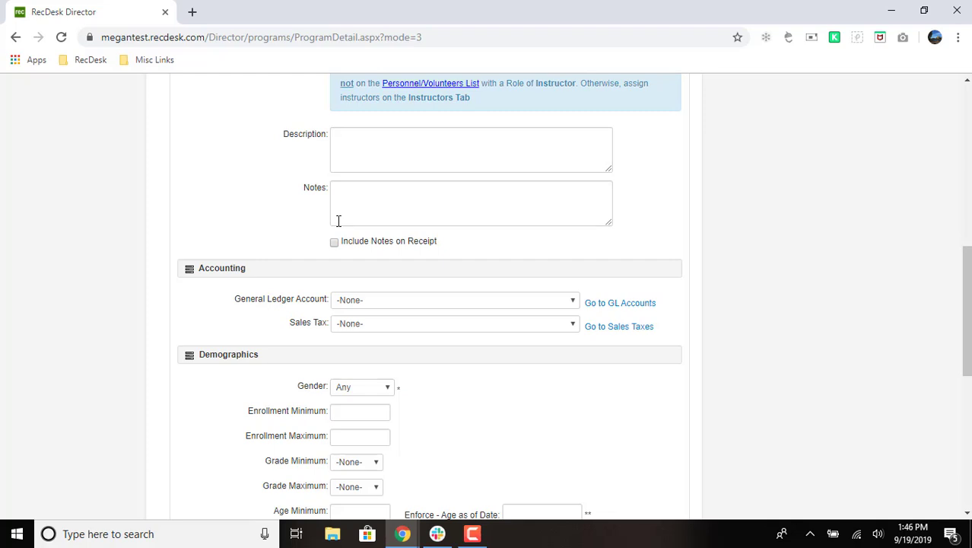
scroll(337, 220, down, 1)
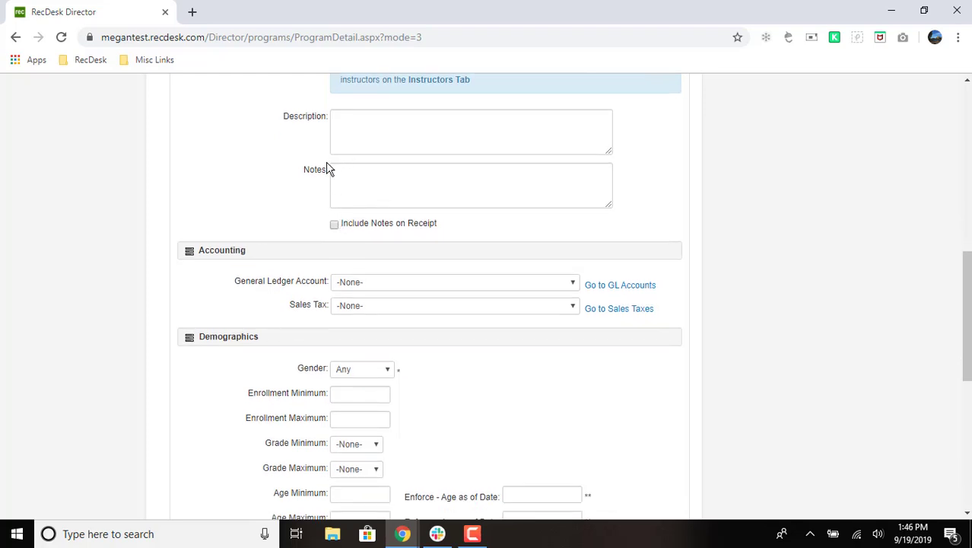
click(336, 227)
click(334, 226)
Set the general ledger account to Community Center Programs and the sales tax to State Tax (4.50 %).
scroll(304, 244, down, 2)
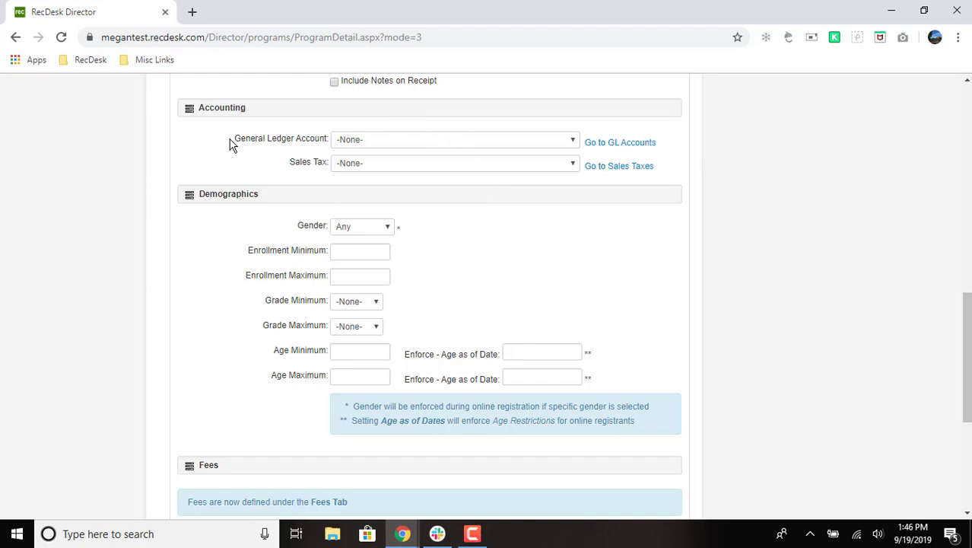
drag(234, 141, 331, 150)
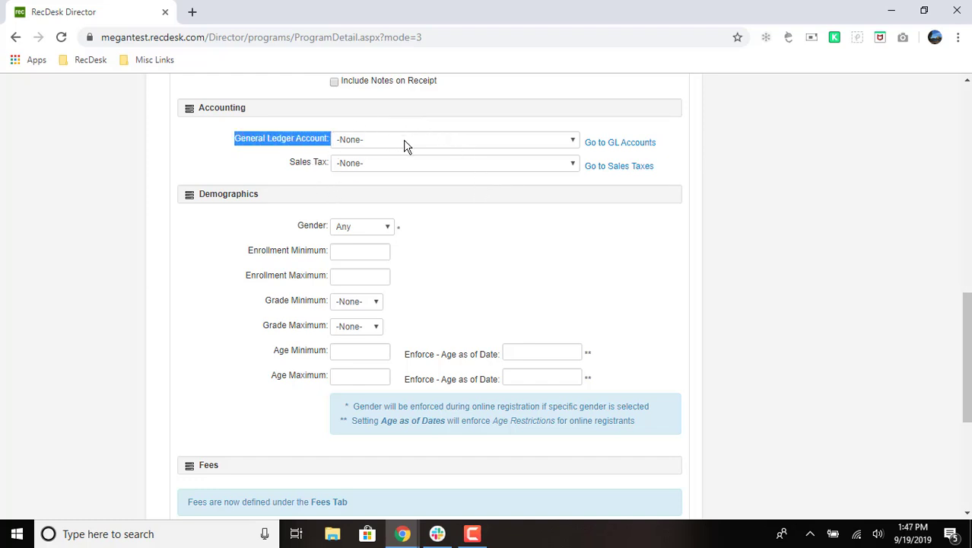
click(423, 143)
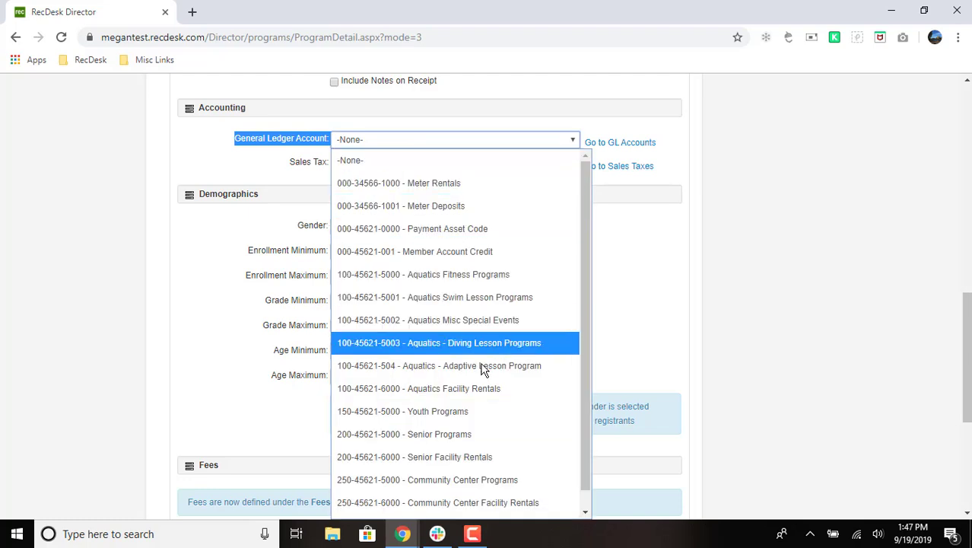
scroll(488, 452, down, 1)
click(487, 458)
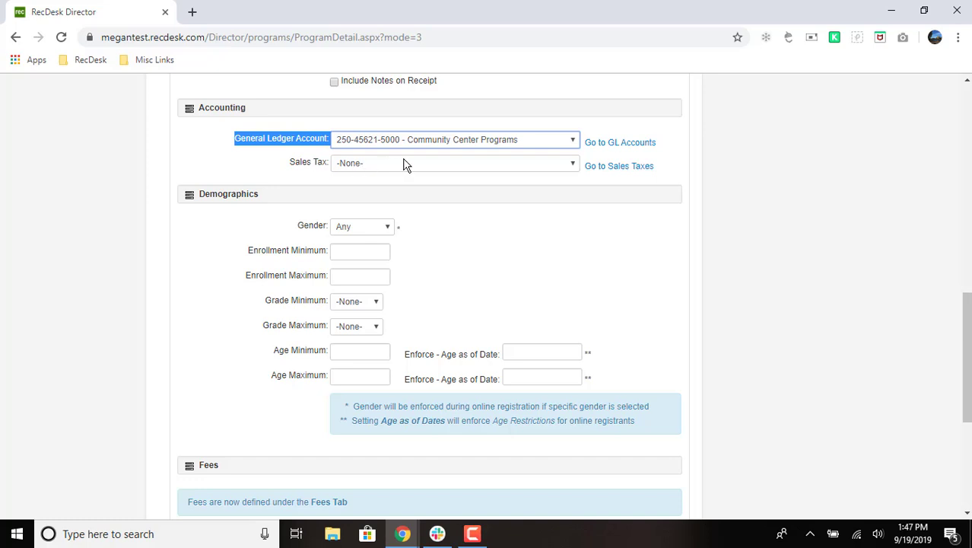
click(301, 162)
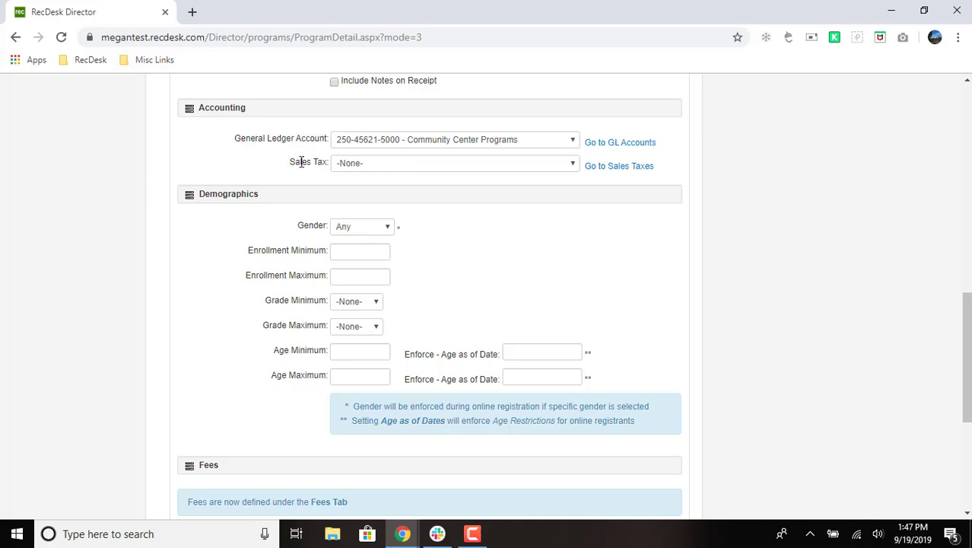
click(347, 162)
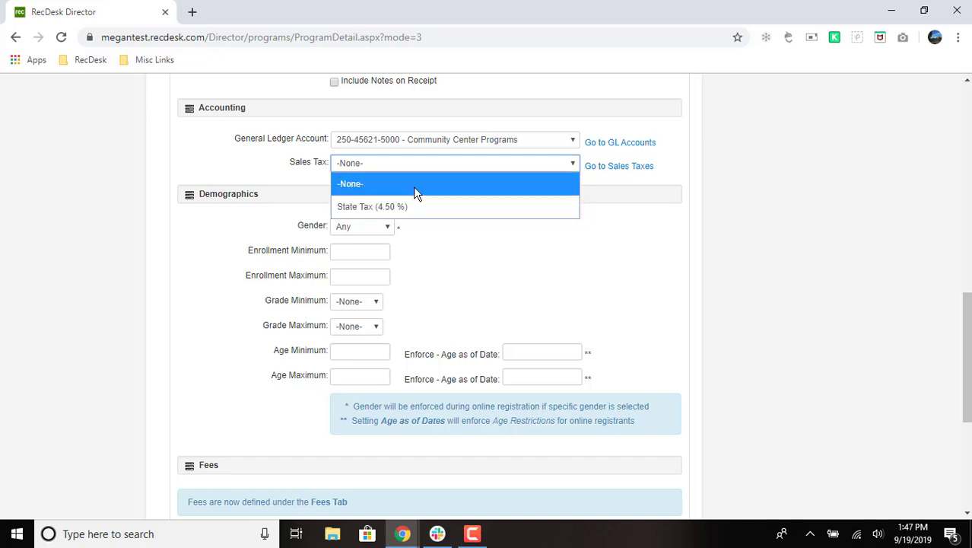
click(421, 206)
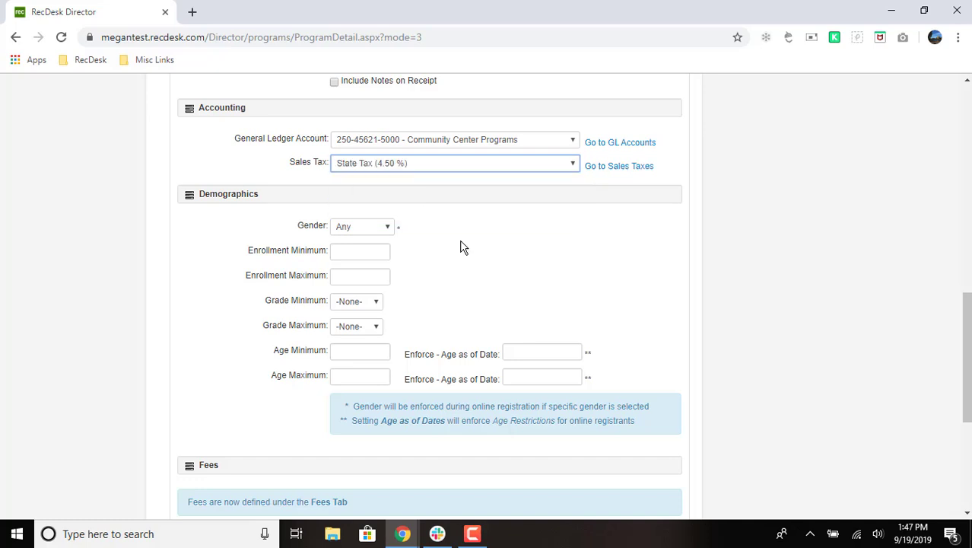
scroll(537, 259, down, 1)
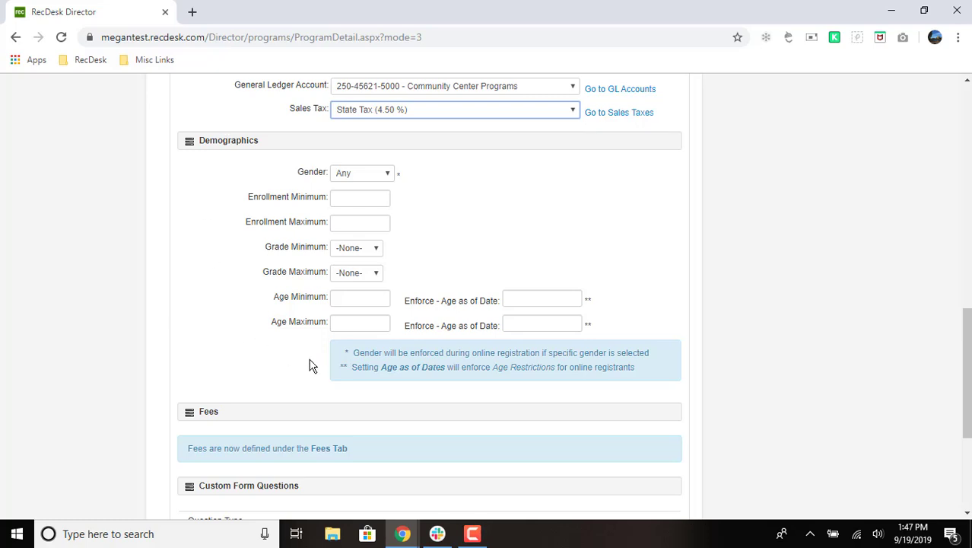
click(389, 175)
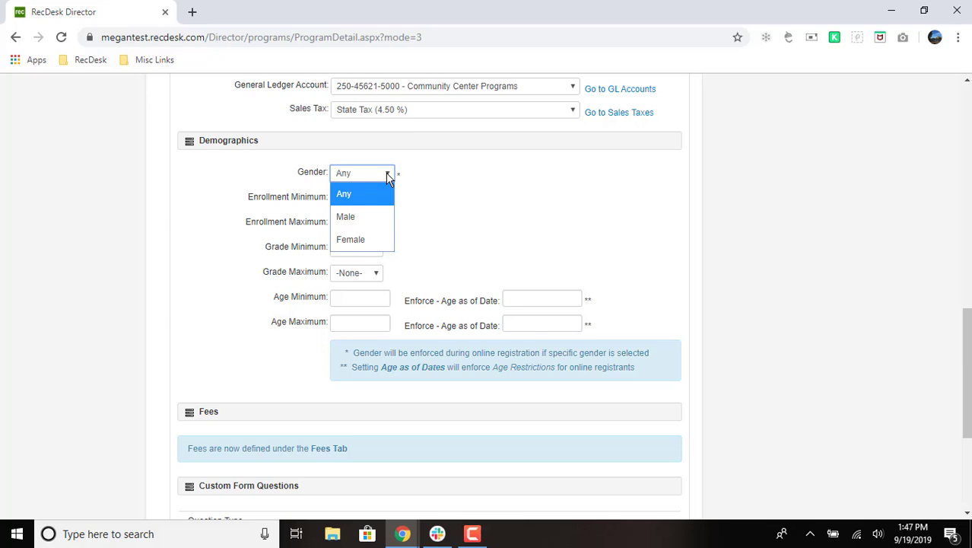
click(389, 175)
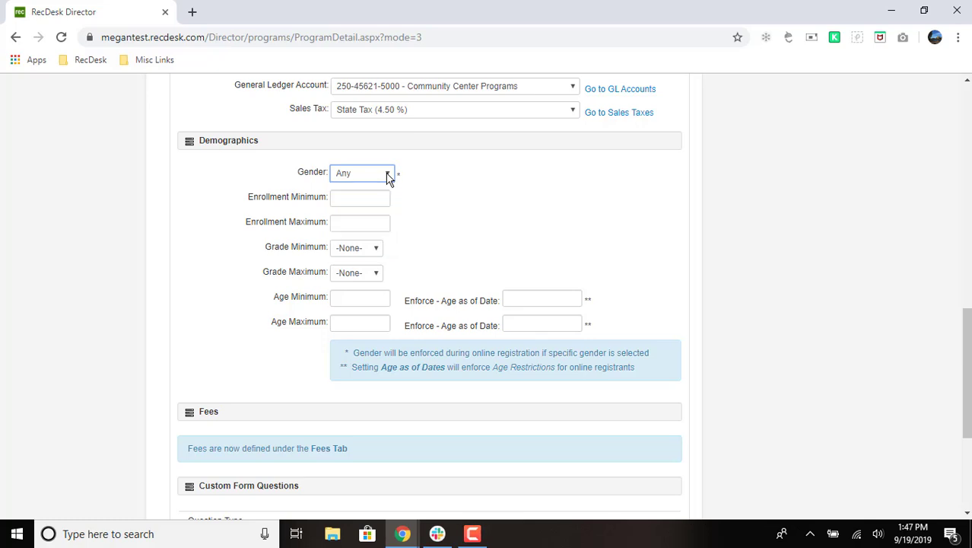
Set the program's enrollment minimum to 5 and enrollment maximum to 20.
click(351, 198)
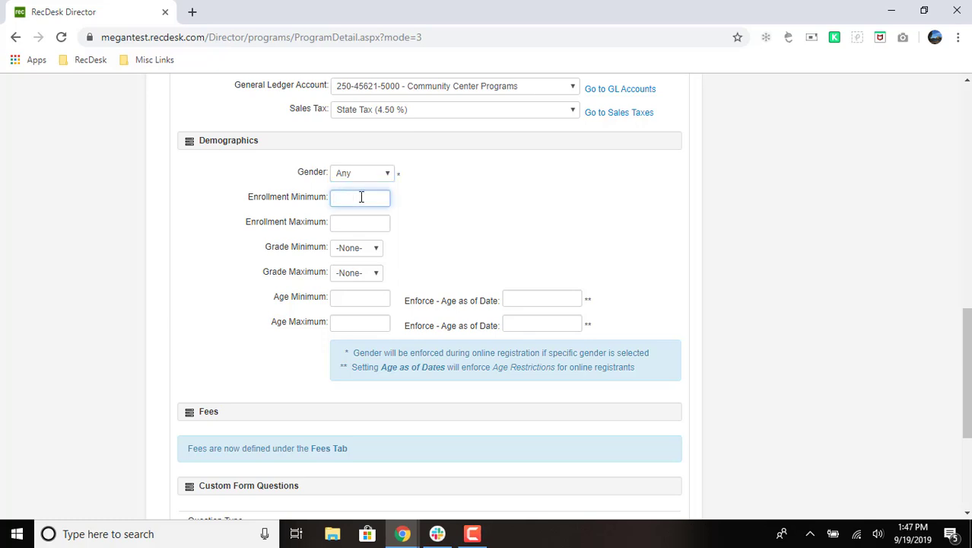
text(5)
click(366, 223)
text(20)
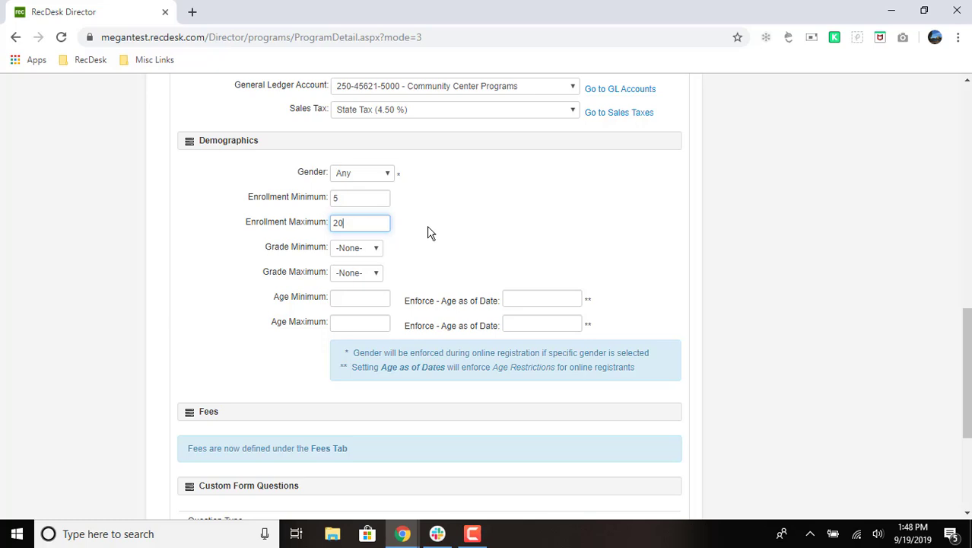
scroll(428, 232, down, 2)
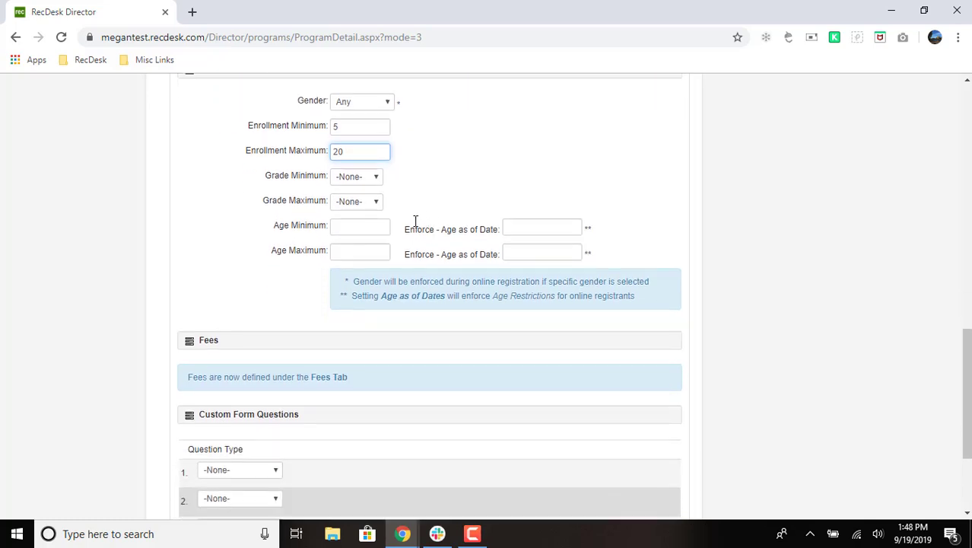
click(378, 177)
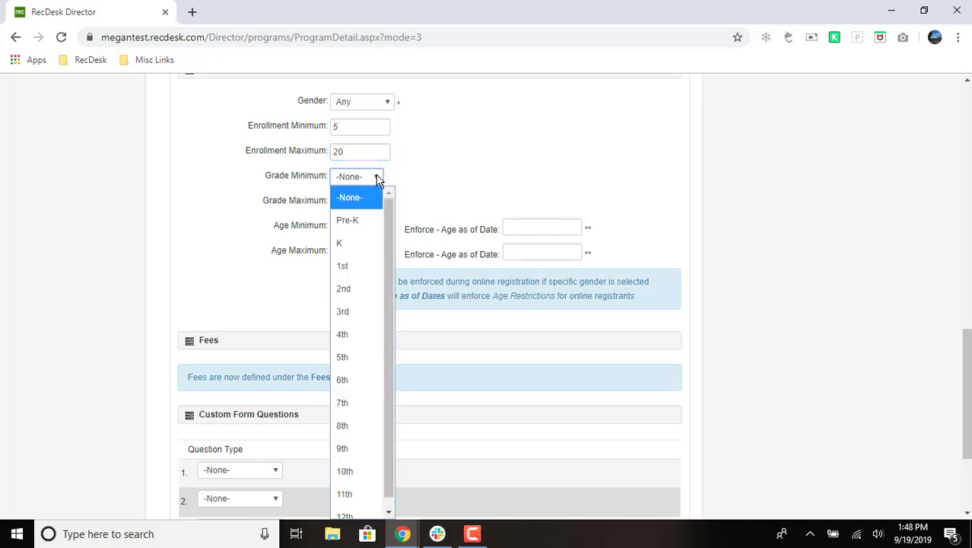
click(378, 177)
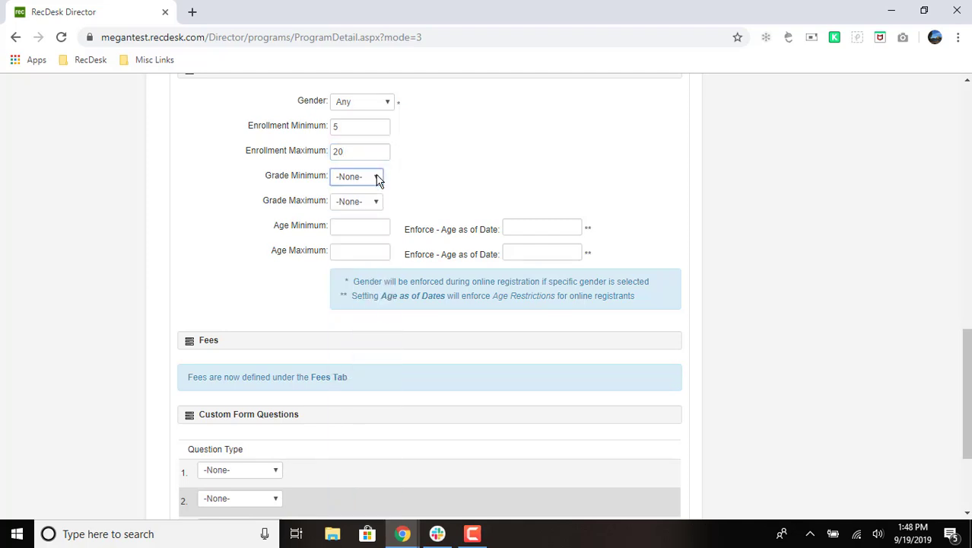
Set the minimum age to 16 and enforce it with an age as of date of 10/01/2019.
scroll(378, 177, down, 1)
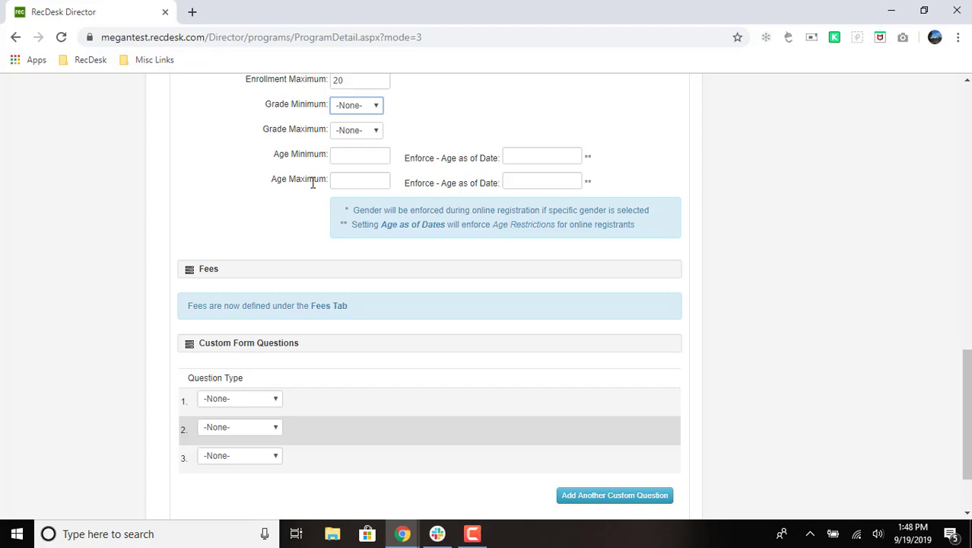
click(383, 156)
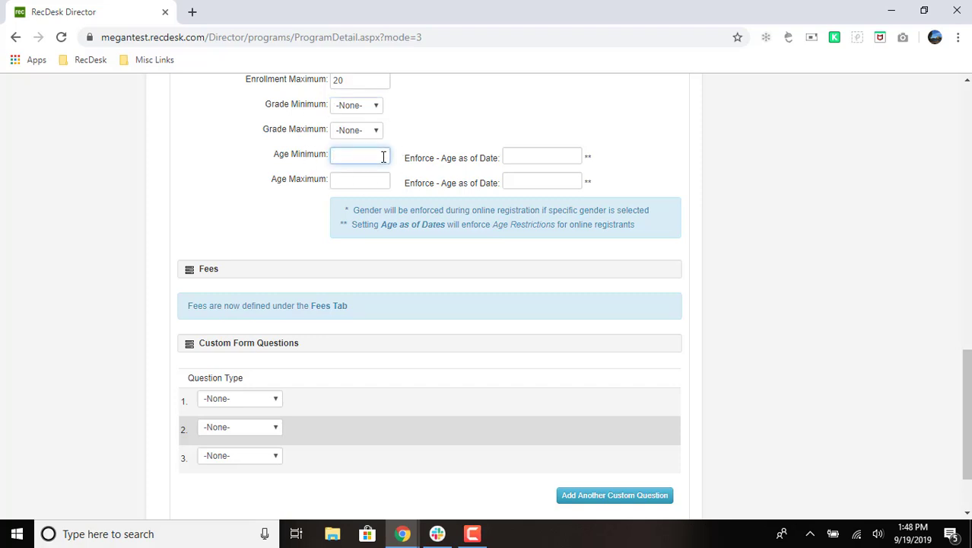
text(16)
click(540, 158)
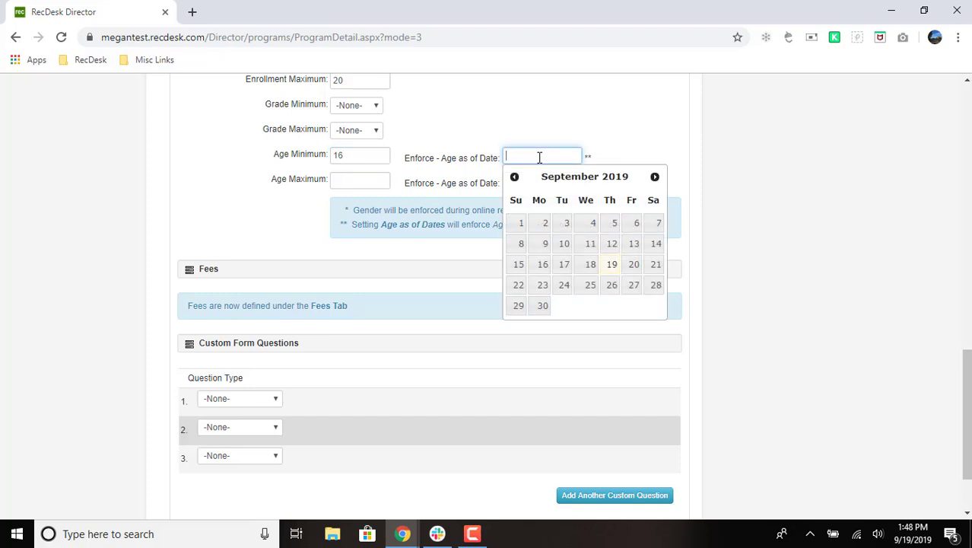
click(655, 176)
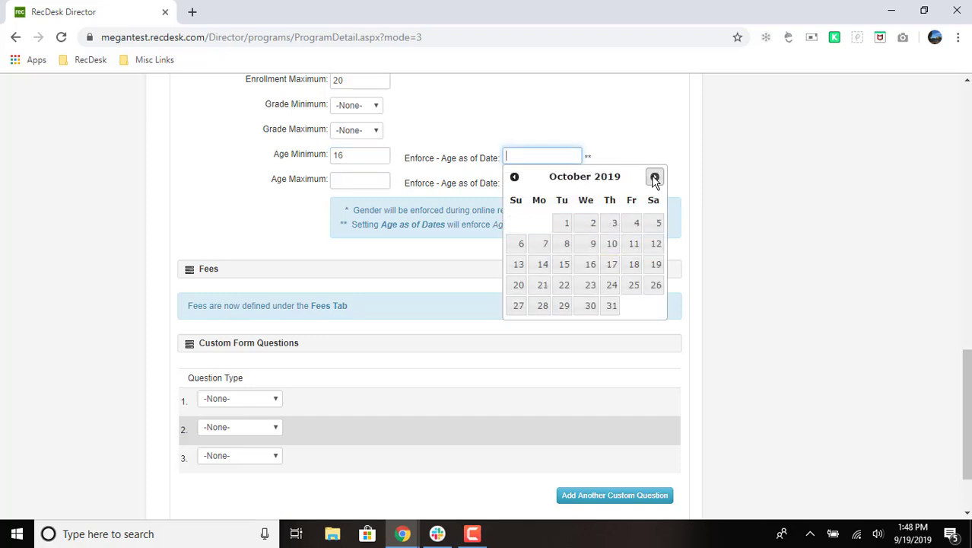
click(564, 226)
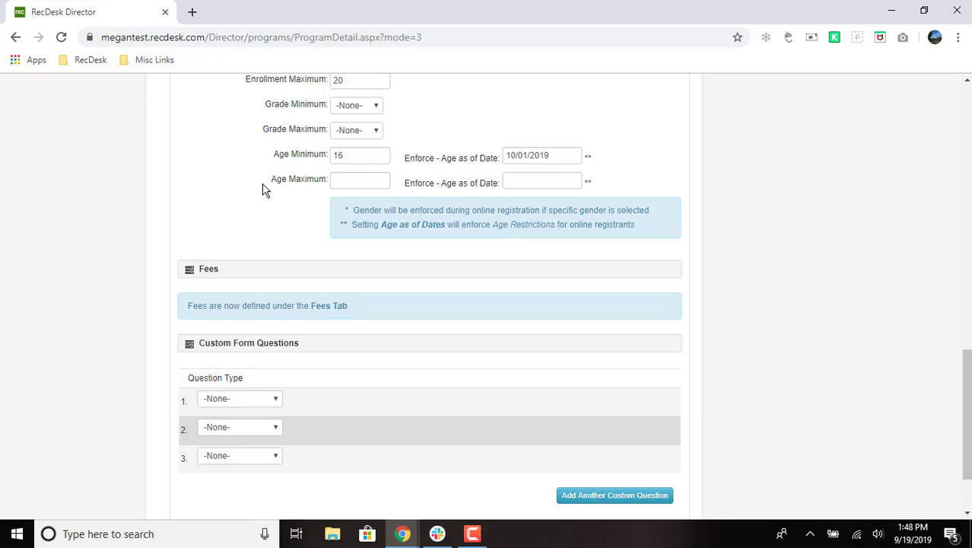
drag(271, 180, 327, 181)
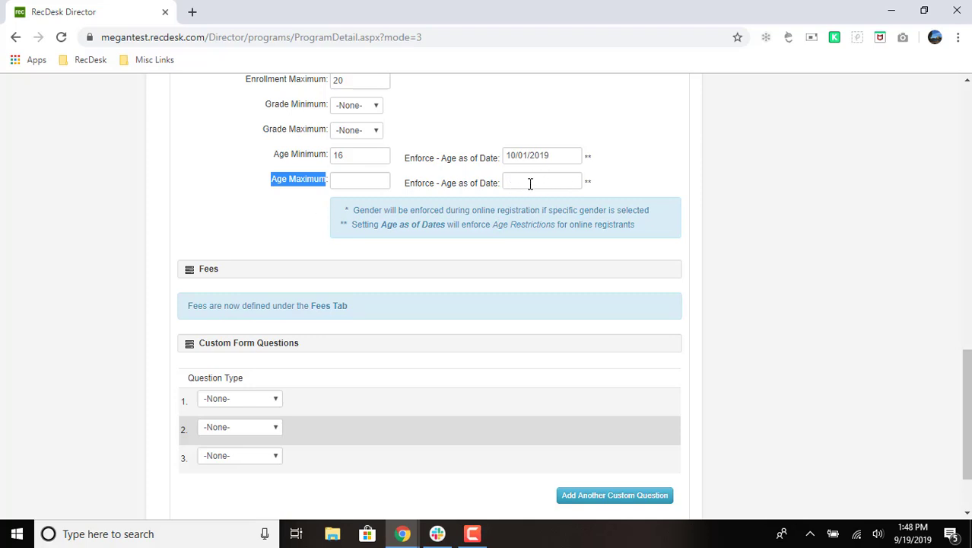
click(283, 218)
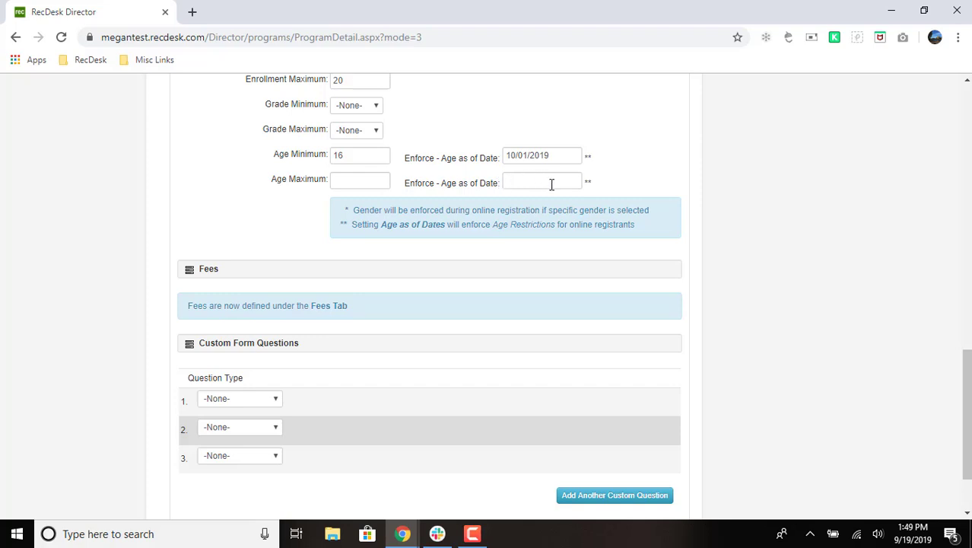
scroll(479, 300, down, 2)
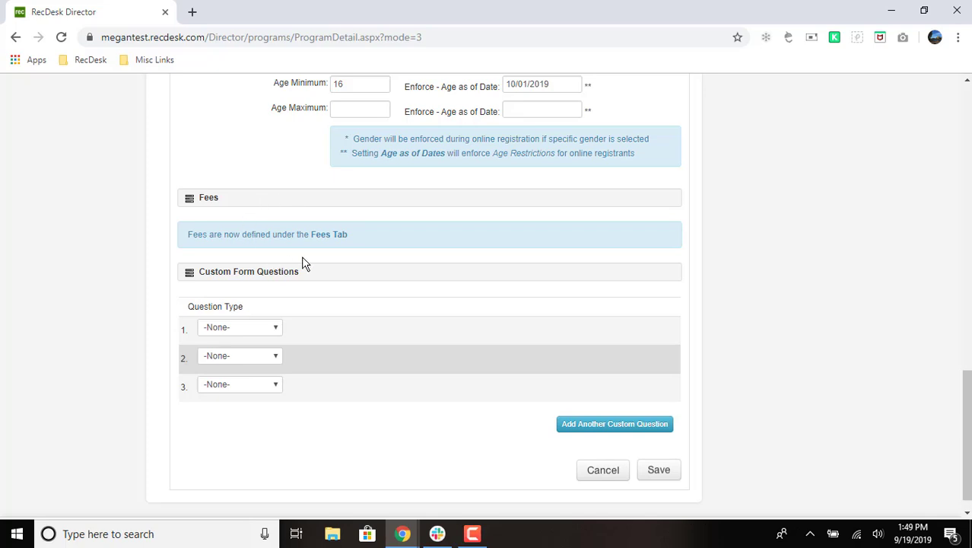
scroll(314, 259, down, 1)
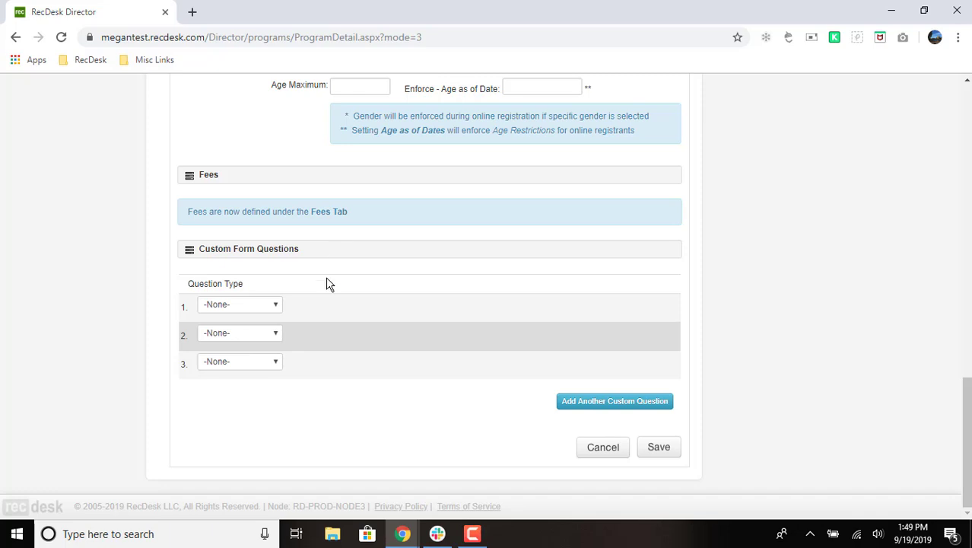
click(275, 310)
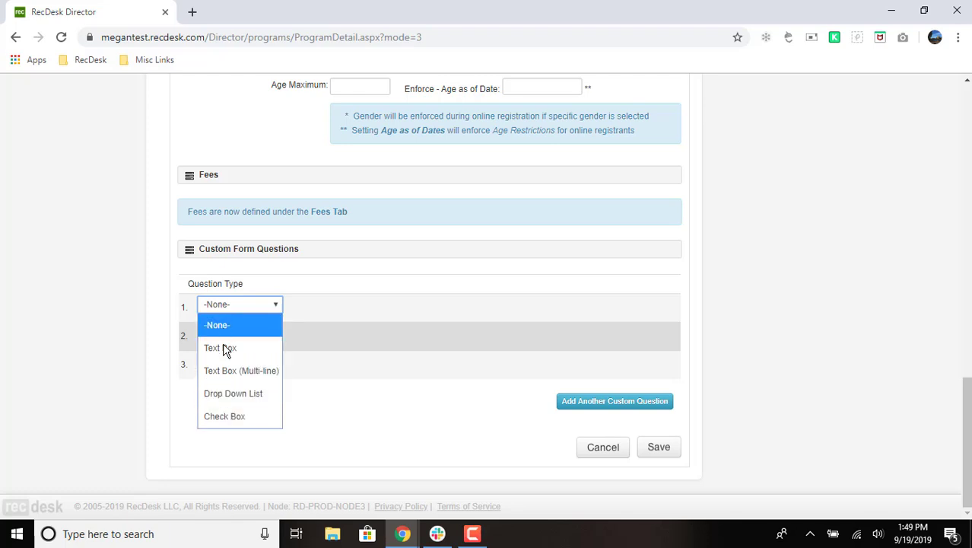
click(231, 447)
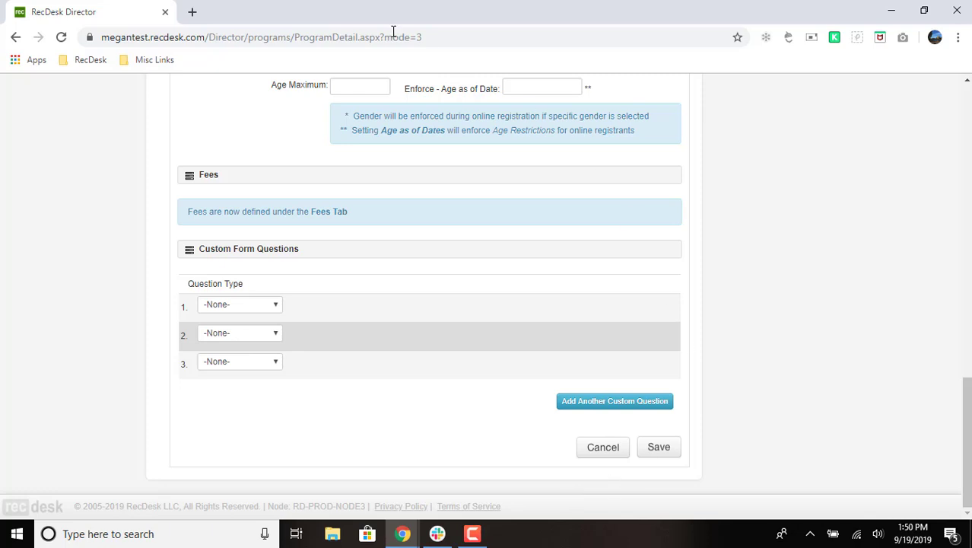
Save the new program with the entered details.
click(659, 449)
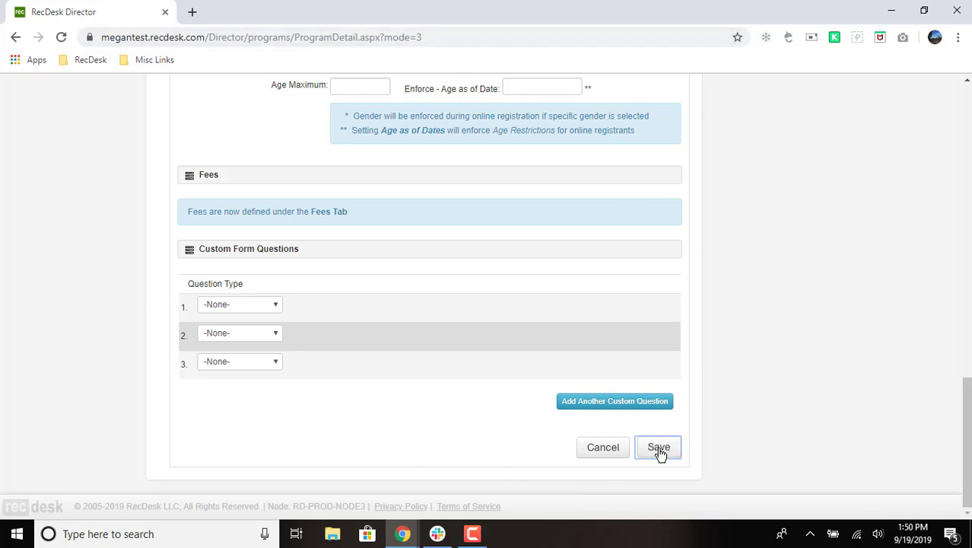